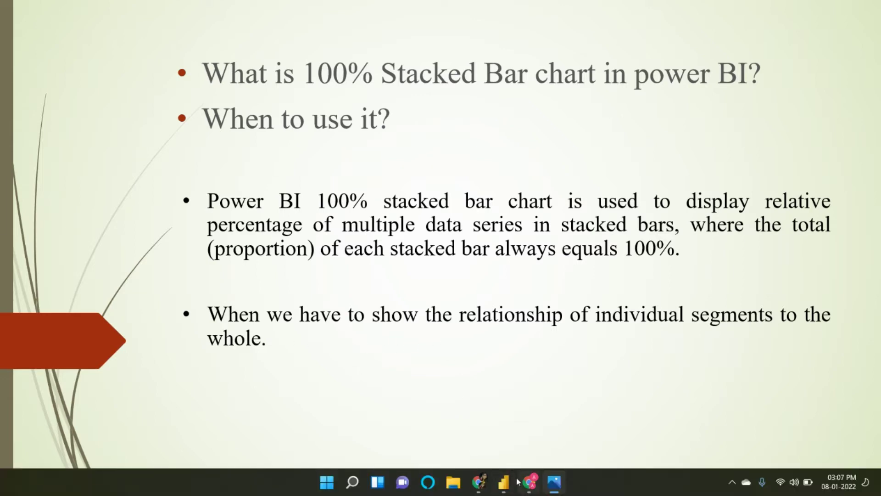
Step: In Power BI Desktop, add an empty 100% stacked bar chart, then centre and enlarge it on the page
{"action": "left_click", "coordinate": [528, 425]}
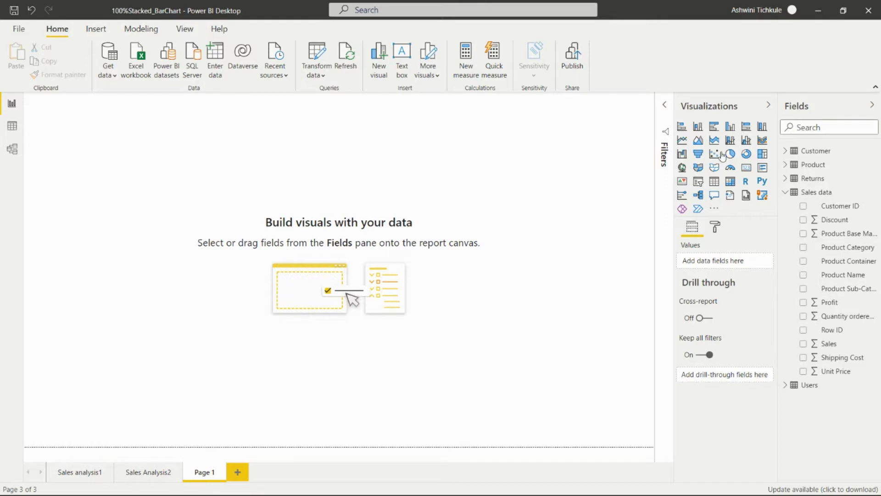
{"action": "left_click", "coordinate": [747, 127]}
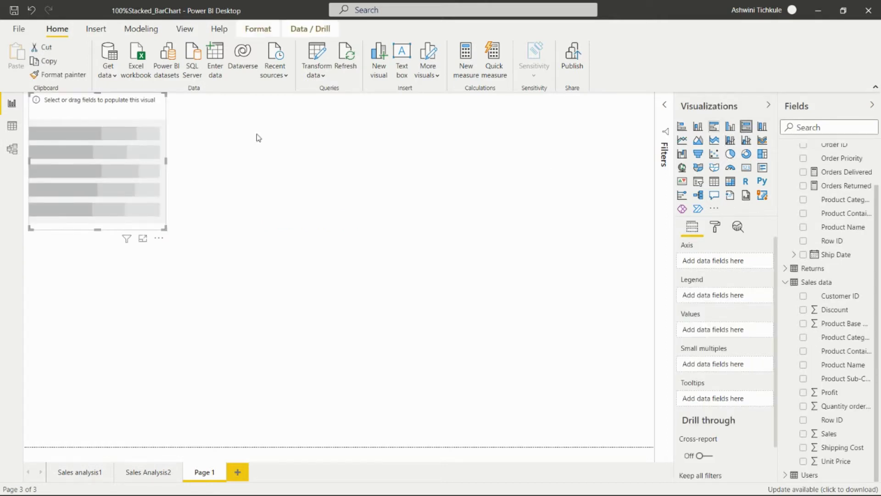
{"action": "left_click_drag", "start_coordinate": [120, 166], "coordinate": [209, 259]}
{"action": "left_click_drag", "start_coordinate": [253, 320], "coordinate": [533, 377]}
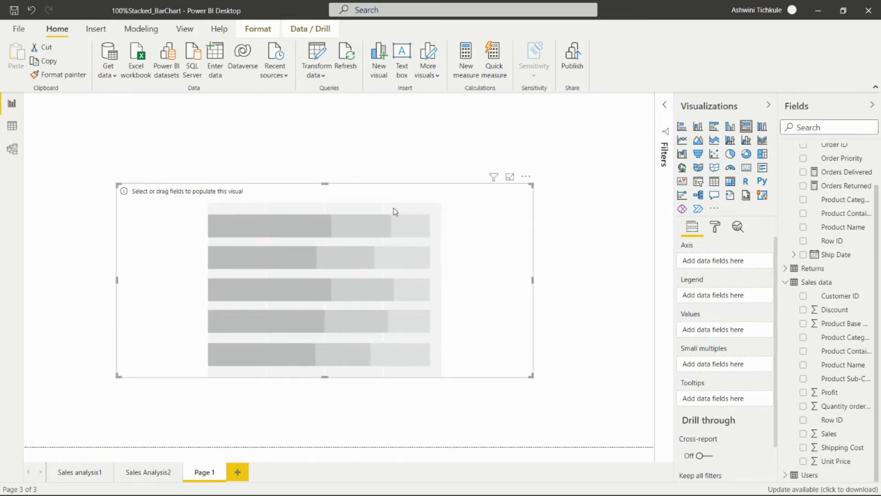
{"action": "left_click_drag", "start_coordinate": [325, 184], "coordinate": [325, 159]}
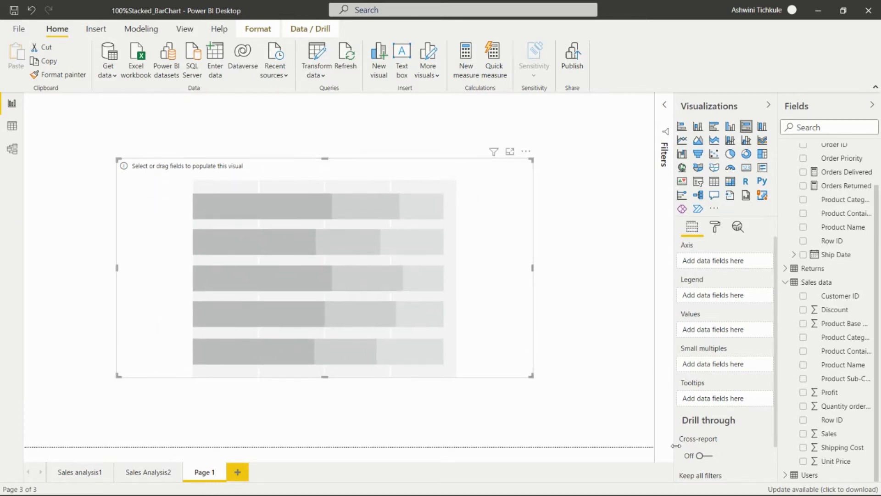
Step: Put Customer Segment on the axis, Product Category in the legend and Sales in values
{"action": "scroll", "coordinate": [853, 266], "scroll_direction": "up", "scroll_amount": 1}
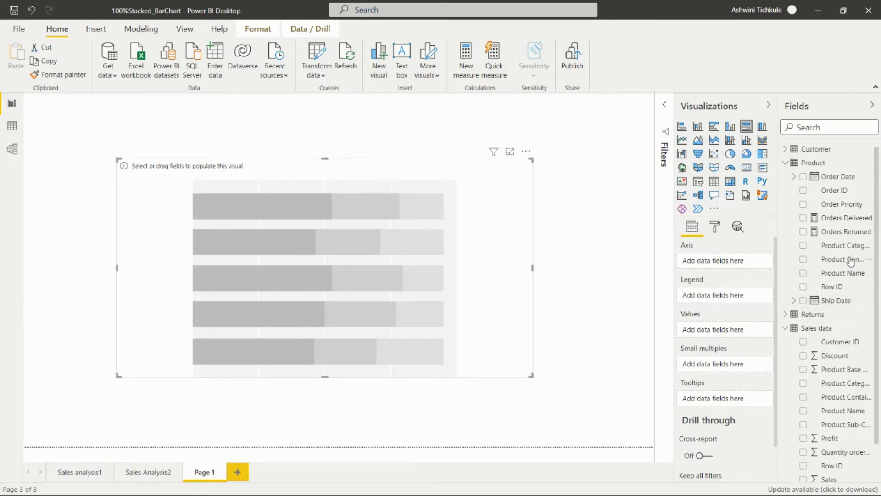
{"action": "scroll", "coordinate": [831, 291], "scroll_direction": "down", "scroll_amount": 1}
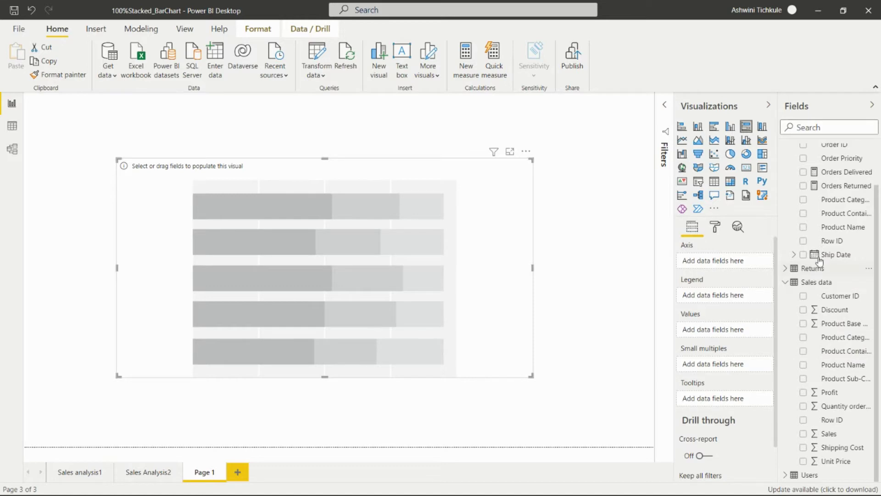
{"action": "scroll", "coordinate": [819, 258], "scroll_direction": "up", "scroll_amount": 2}
{"action": "left_click", "coordinate": [785, 151]}
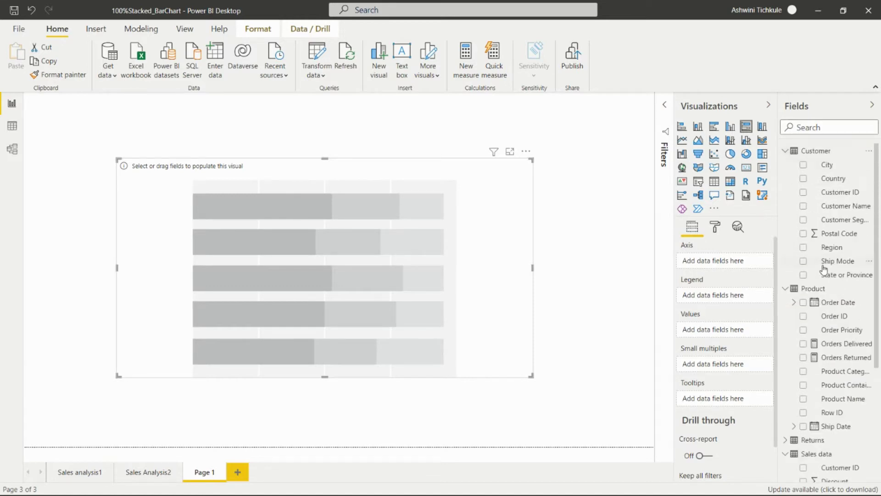
{"action": "left_click_drag", "start_coordinate": [841, 220], "coordinate": [717, 263]}
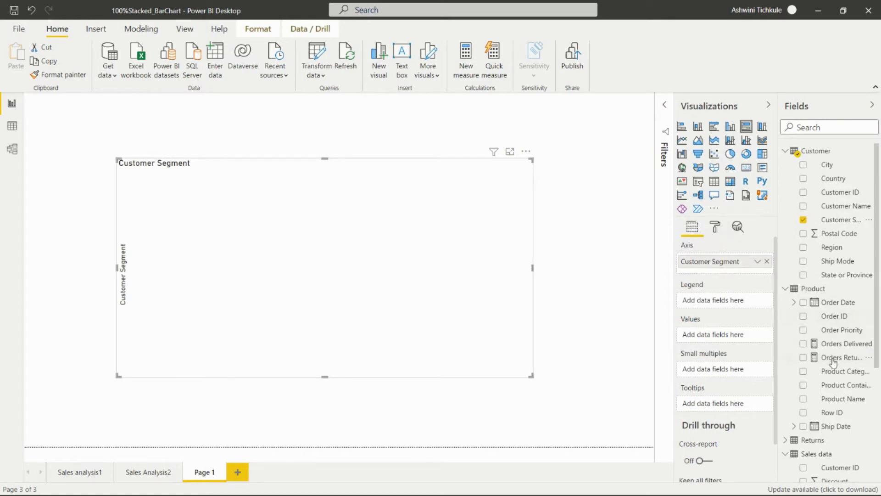
{"action": "left_click_drag", "start_coordinate": [838, 372], "coordinate": [733, 304]}
{"action": "scroll", "coordinate": [815, 402], "scroll_direction": "down", "scroll_amount": 3}
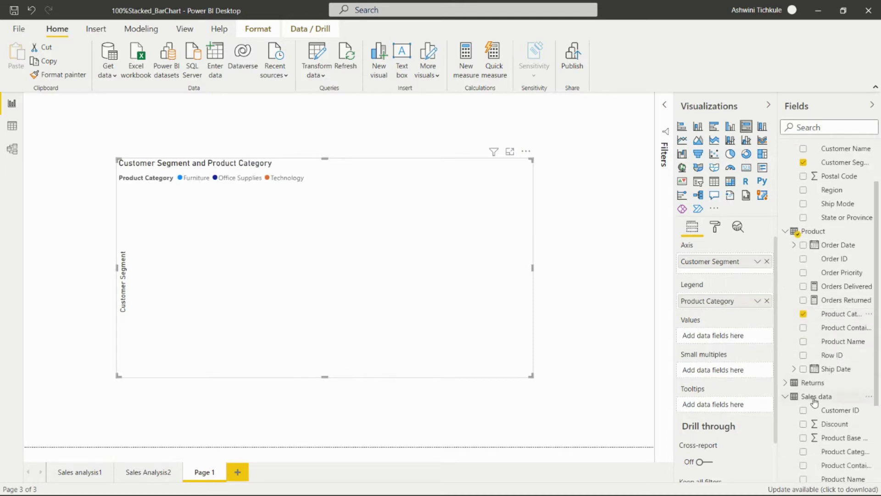
{"action": "scroll", "coordinate": [815, 402], "scroll_direction": "down", "scroll_amount": 3}
{"action": "left_click_drag", "start_coordinate": [824, 433], "coordinate": [707, 338]}
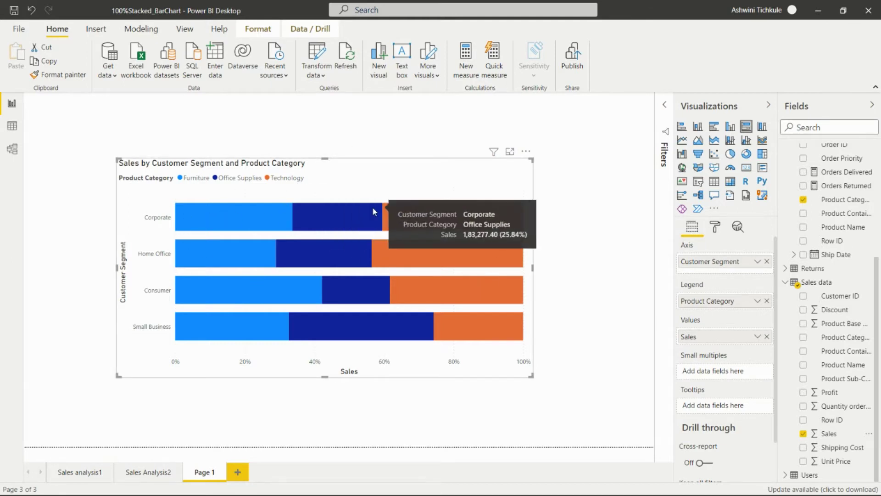
Step: Raise the chart's top edge slightly so the four 100% bars get more room
{"action": "mouse_move", "coordinate": [385, 216]}
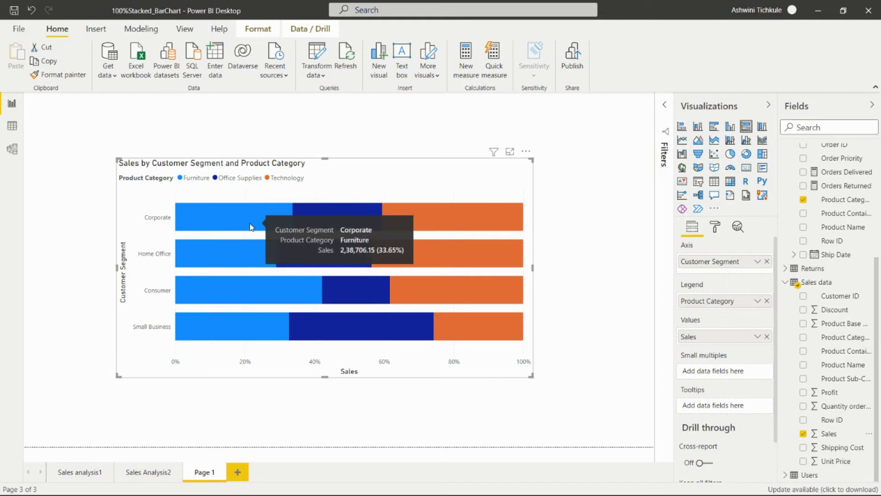
{"action": "mouse_move", "coordinate": [346, 228]}
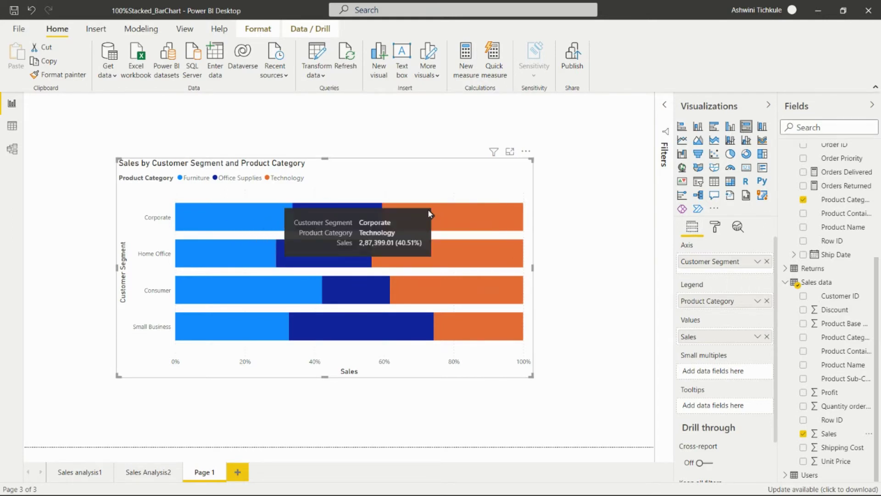
{"action": "mouse_move", "coordinate": [288, 268]}
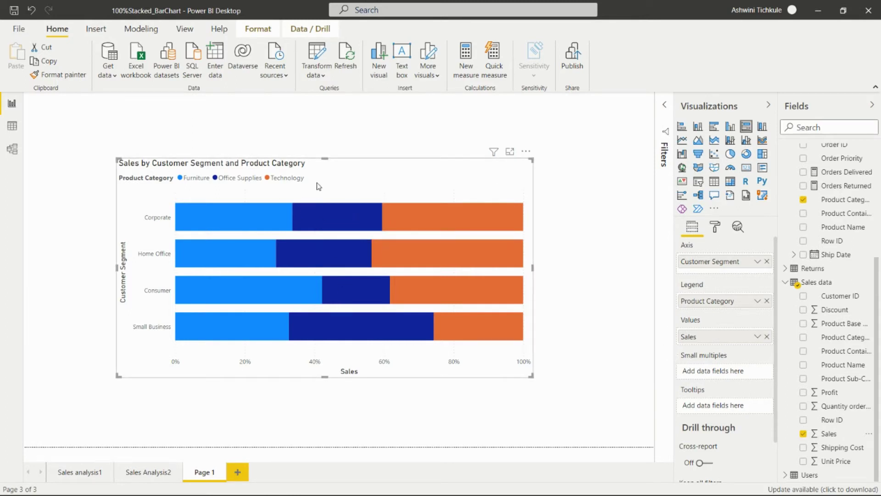
{"action": "left_click_drag", "start_coordinate": [325, 159], "coordinate": [328, 151]}
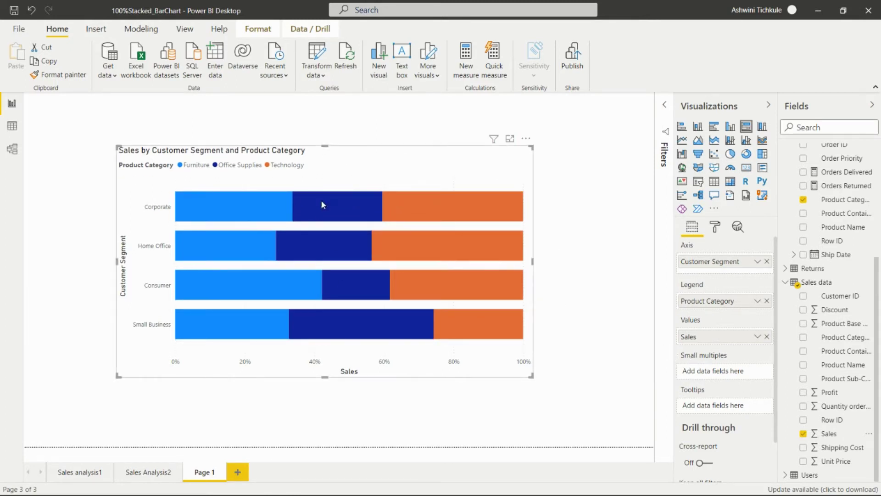
{"action": "scroll", "coordinate": [710, 374], "scroll_direction": "down", "scroll_amount": 1}
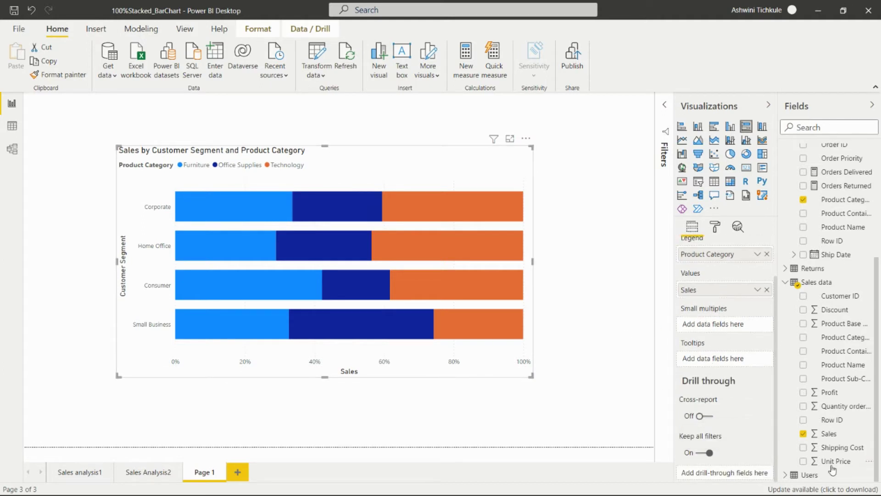
Step: Add Profit to the chart's tooltips after briefly trying it as small multiples
{"action": "left_click_drag", "start_coordinate": [833, 396], "coordinate": [720, 328]}
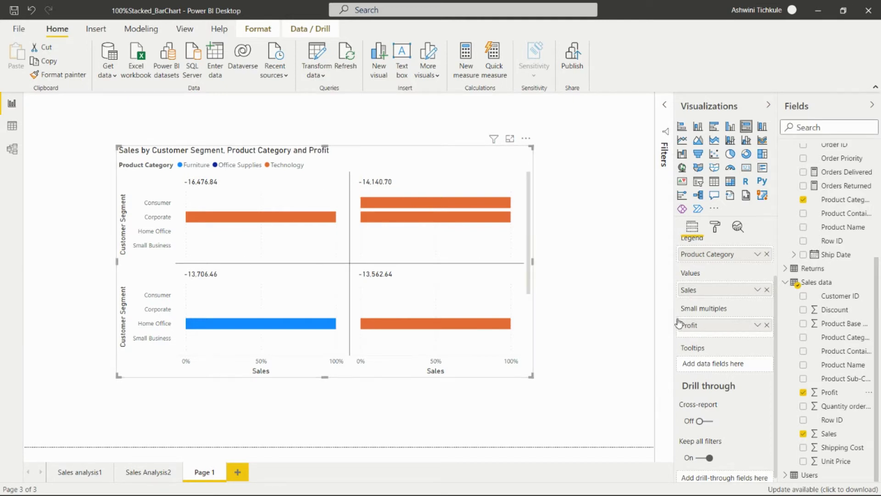
{"action": "left_click", "coordinate": [767, 325]}
{"action": "left_click_drag", "start_coordinate": [722, 364], "coordinate": [723, 366]}
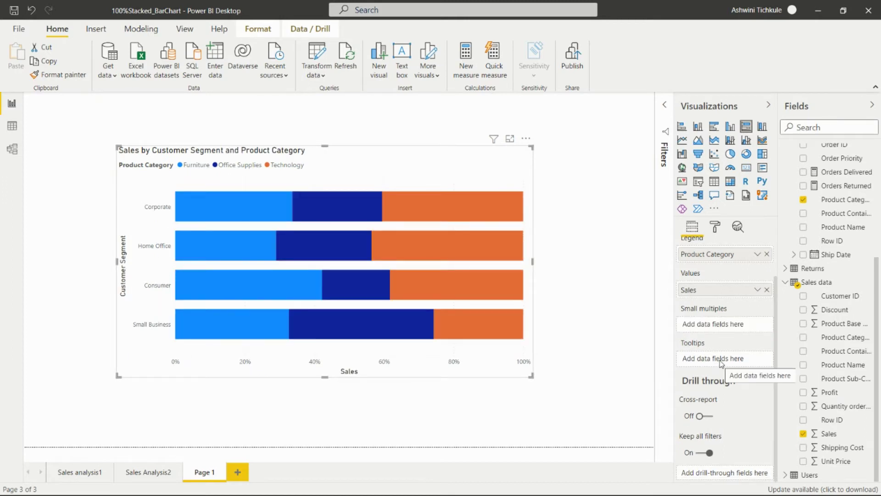
{"action": "mouse_move", "coordinate": [326, 200]}
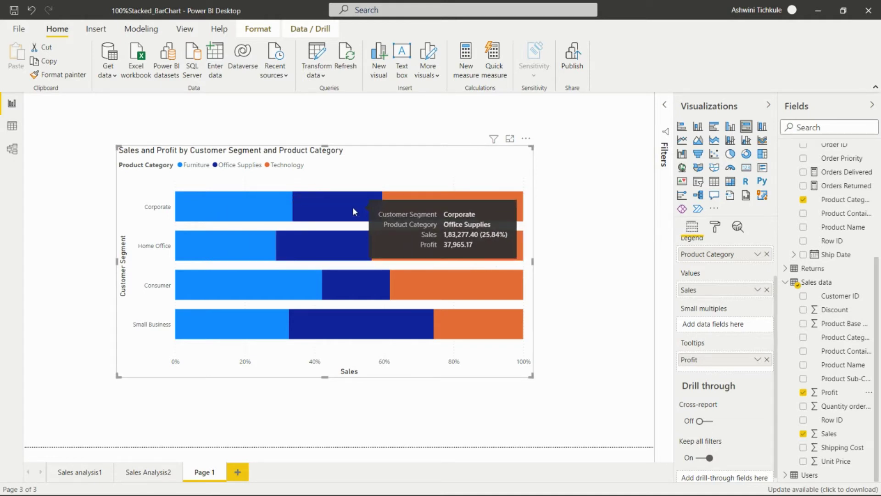
{"action": "left_click", "coordinate": [768, 360]}
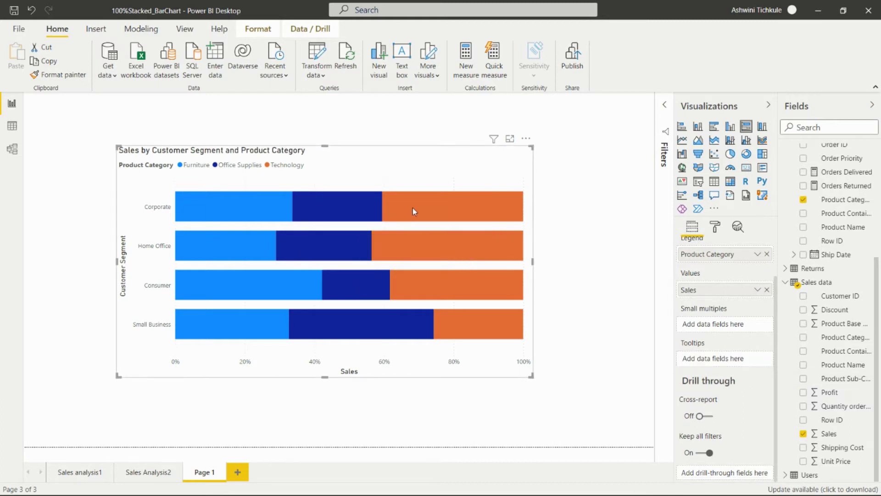
{"action": "mouse_move", "coordinate": [413, 207]}
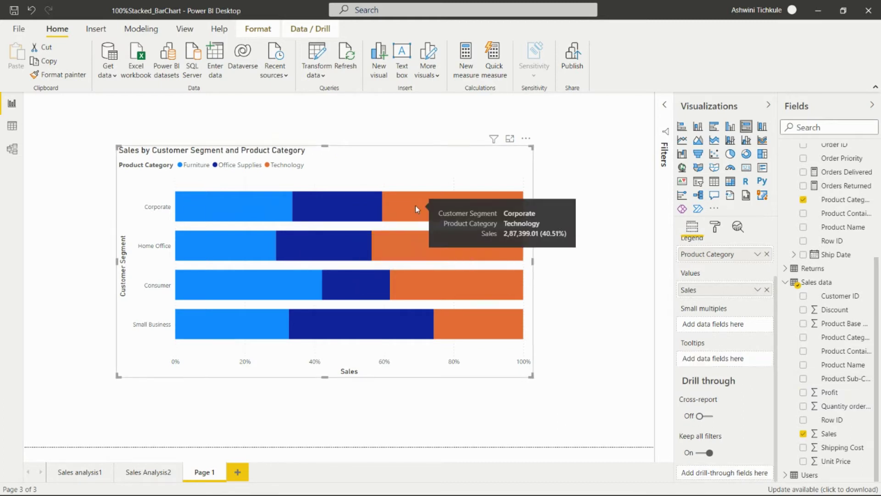
{"action": "left_click_drag", "start_coordinate": [822, 394], "coordinate": [697, 360]}
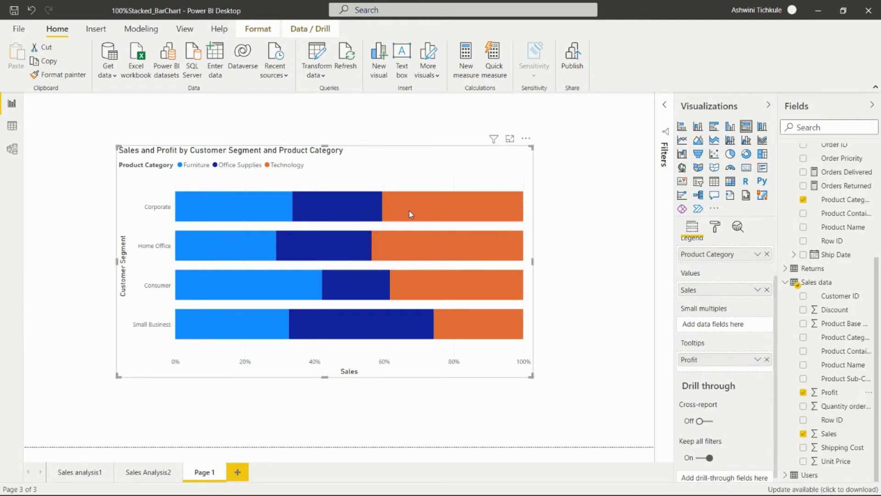
{"action": "mouse_move", "coordinate": [410, 213]}
Step: In the chart's data colours, make the Furniture bars light purple
{"action": "left_click", "coordinate": [717, 229]}
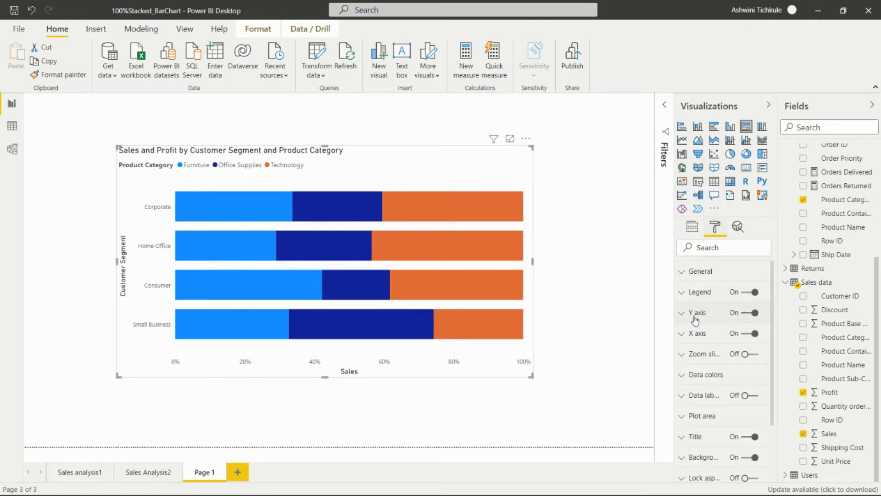
{"action": "scroll", "coordinate": [697, 321], "scroll_direction": "down", "scroll_amount": 1}
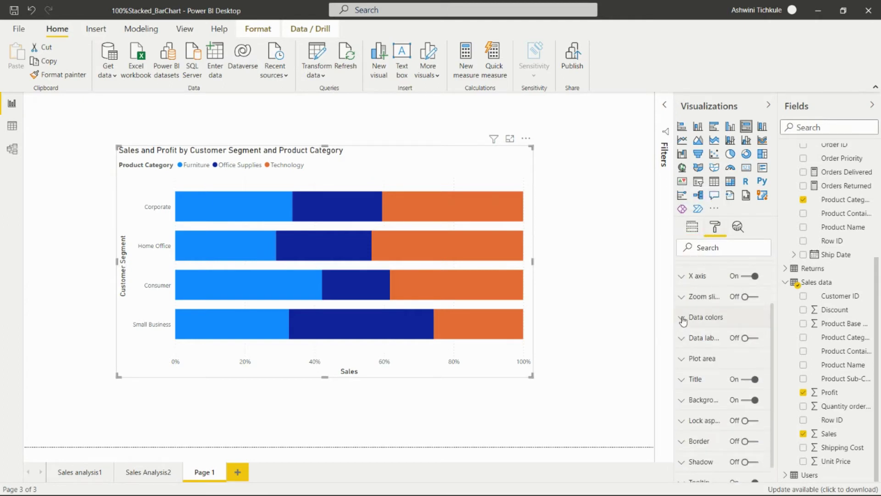
{"action": "left_click", "coordinate": [682, 318]}
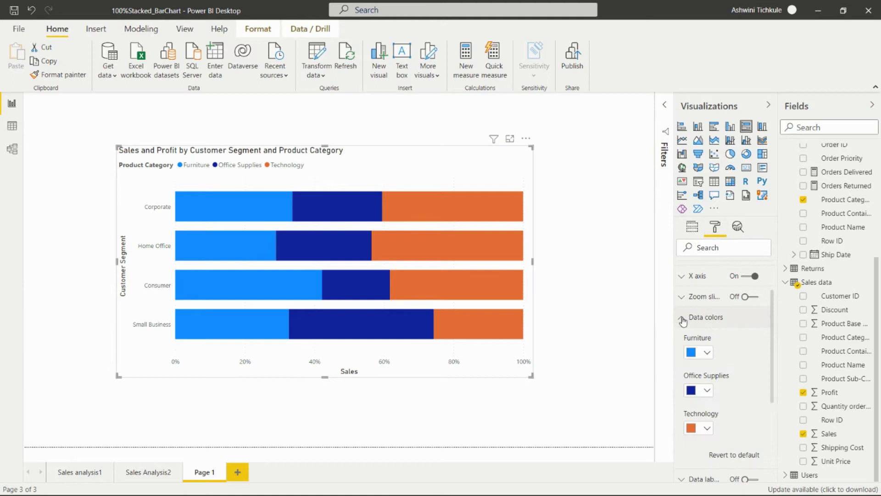
{"action": "left_click", "coordinate": [707, 353]}
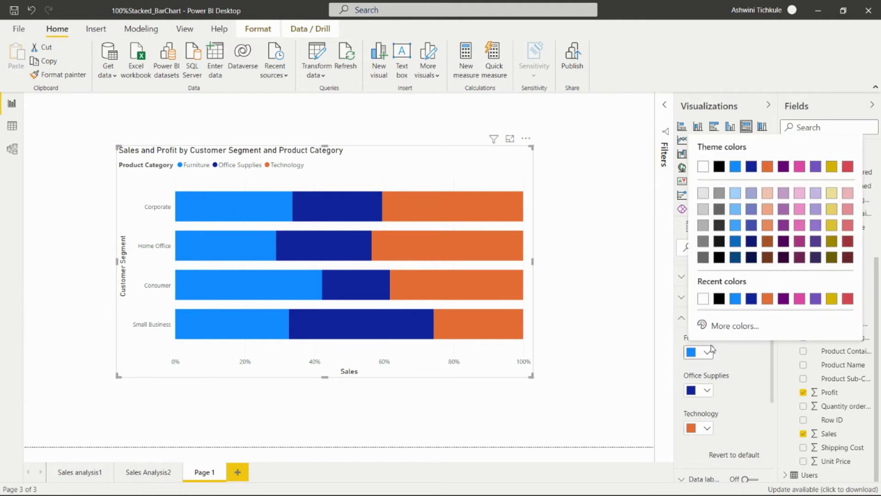
{"action": "left_click", "coordinate": [783, 198]}
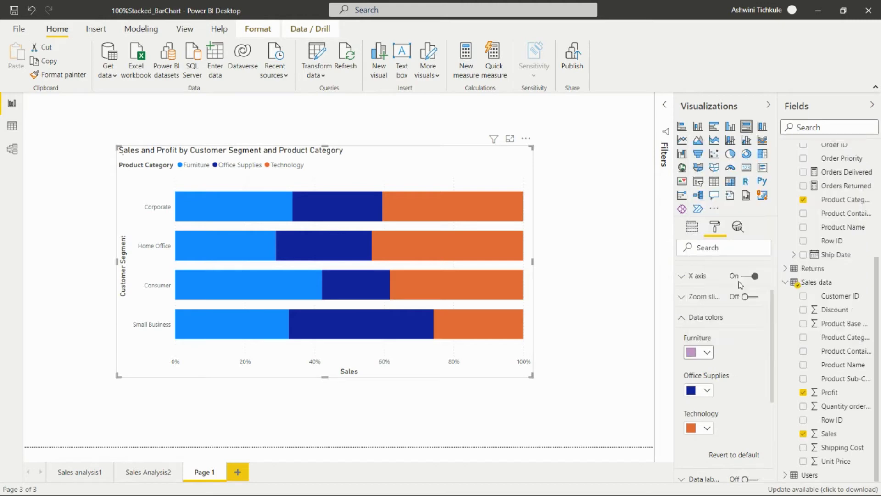
Step: Colour the Office Supplies bars bright blue and the Technology bars a darker gold
{"action": "left_click", "coordinate": [707, 391]}
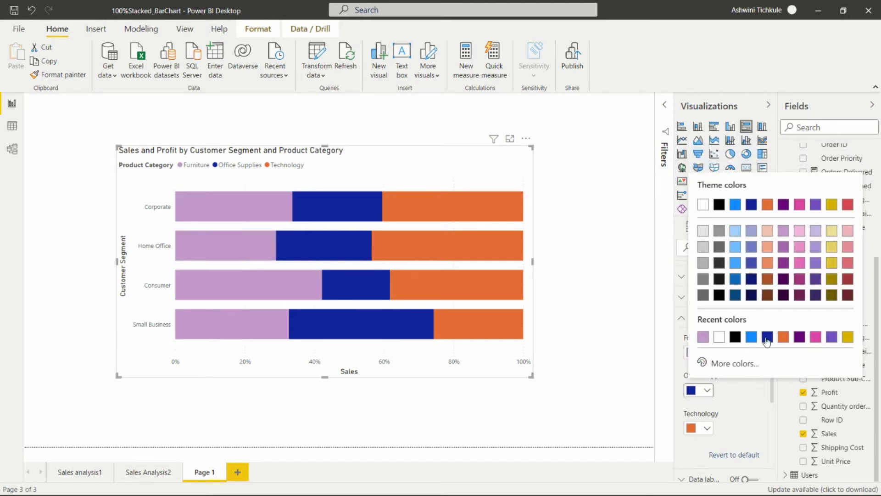
{"action": "left_click", "coordinate": [752, 338]}
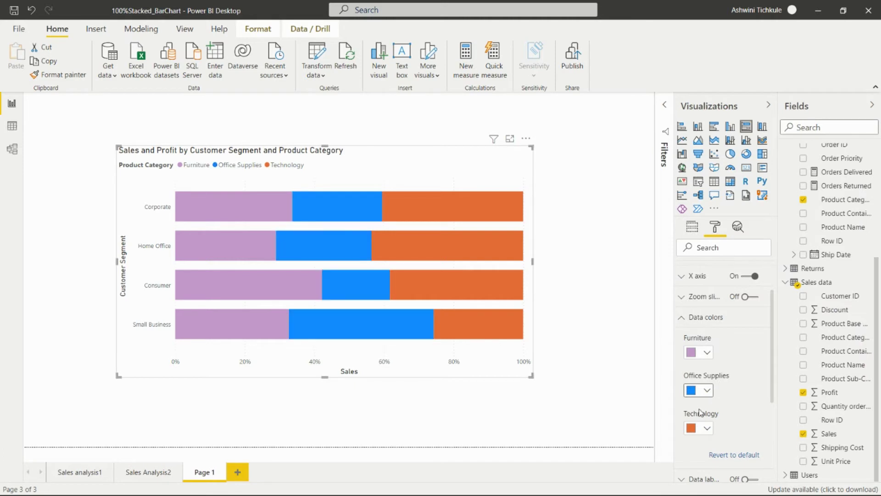
{"action": "left_click", "coordinate": [707, 429]}
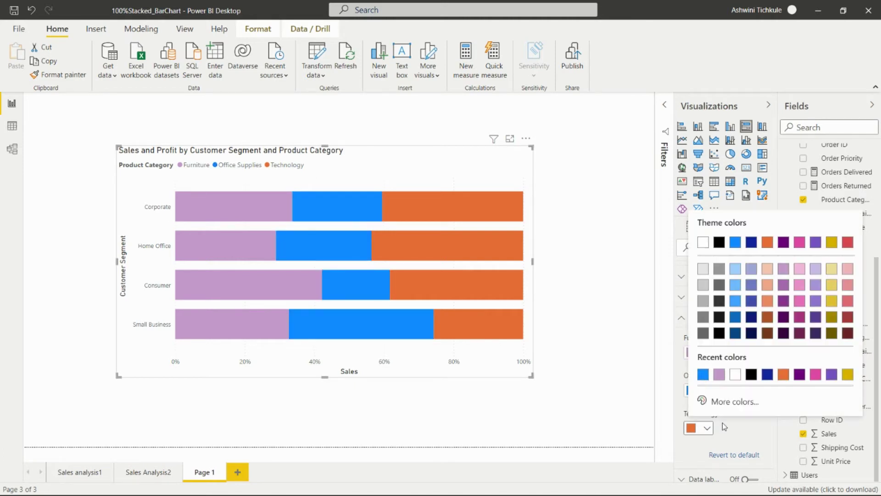
{"action": "left_click", "coordinate": [832, 284]}
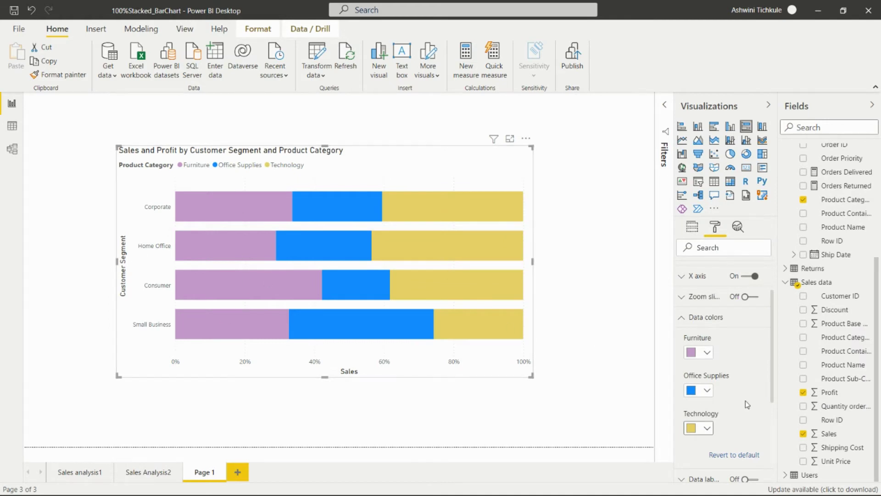
{"action": "left_click", "coordinate": [706, 428]}
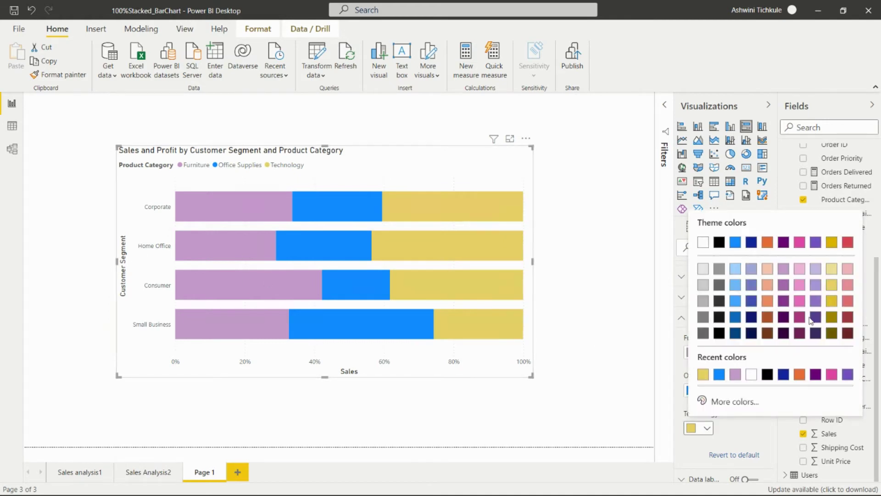
{"action": "left_click", "coordinate": [830, 301]}
{"action": "scroll", "coordinate": [702, 359], "scroll_direction": "down", "scroll_amount": 4}
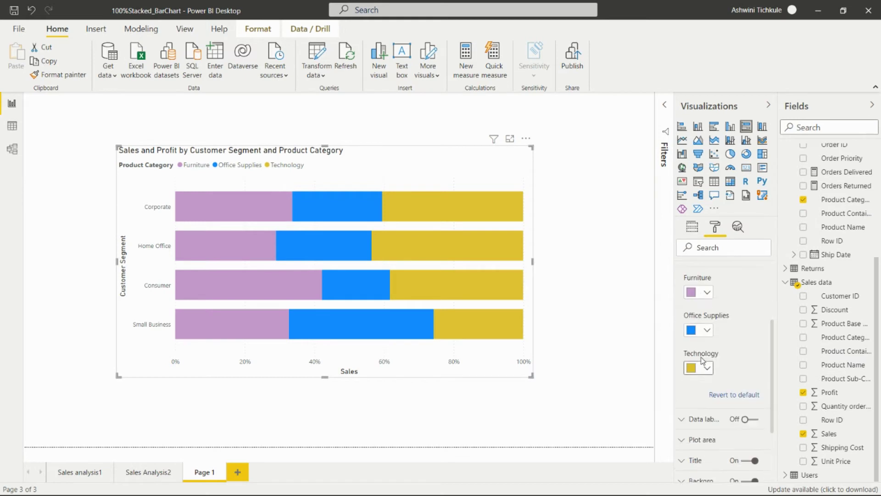
Step: Turn on data labels so each bar segment shows its percentage share, such as 33.65%
{"action": "left_click", "coordinate": [736, 313]}
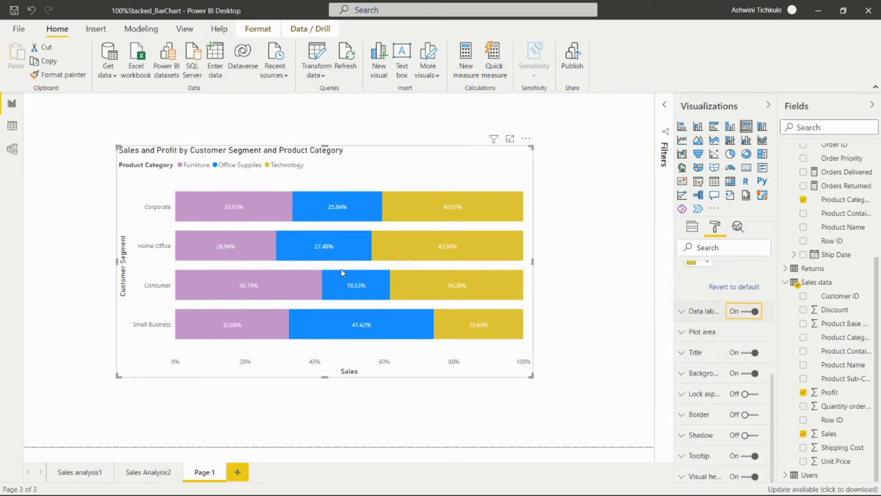
{"action": "mouse_move", "coordinate": [235, 205]}
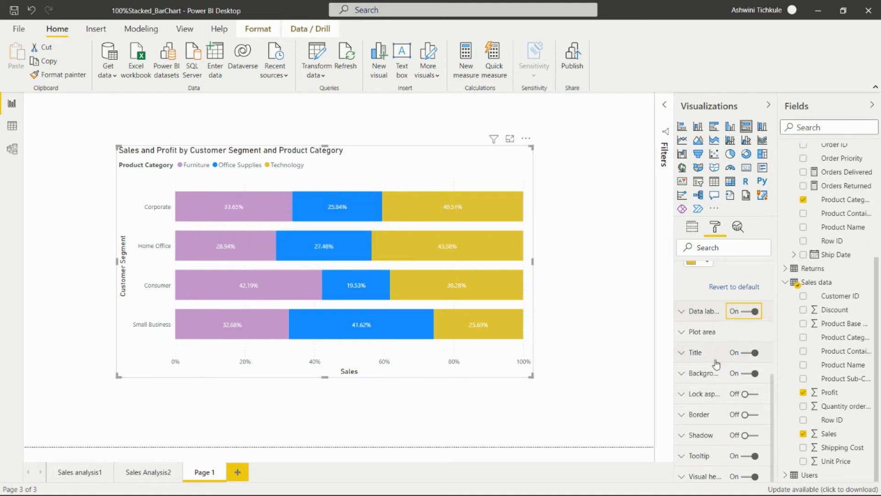
Step: Give the chart title a dark blue background with white, centre-aligned text
{"action": "left_click", "coordinate": [688, 356]}
{"action": "left_click", "coordinate": [719, 386]}
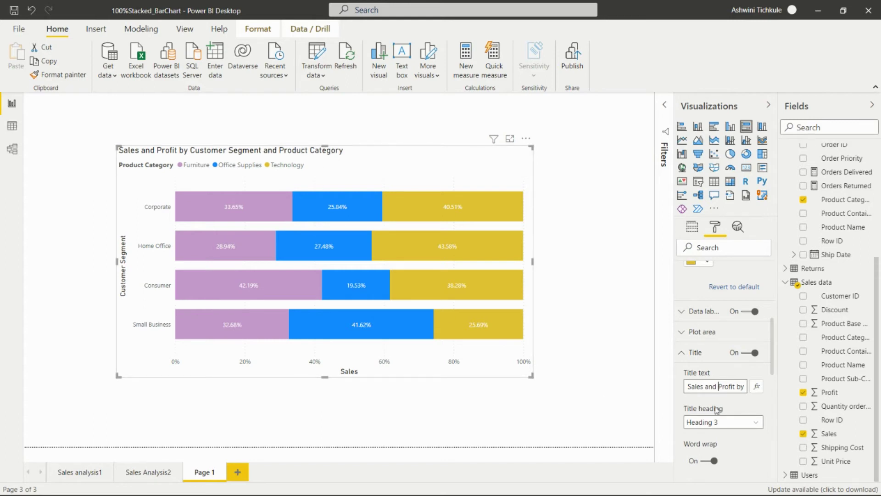
{"action": "scroll", "coordinate": [732, 421], "scroll_direction": "down", "scroll_amount": 5}
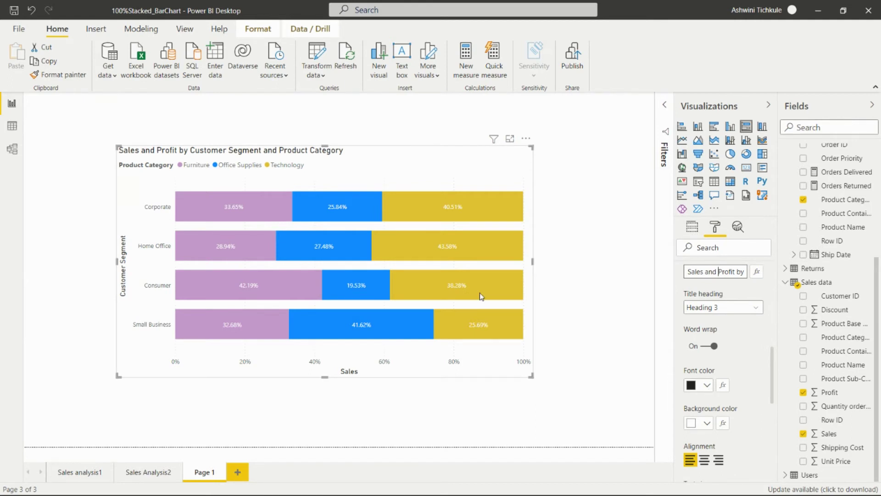
{"action": "left_click", "coordinate": [708, 423]}
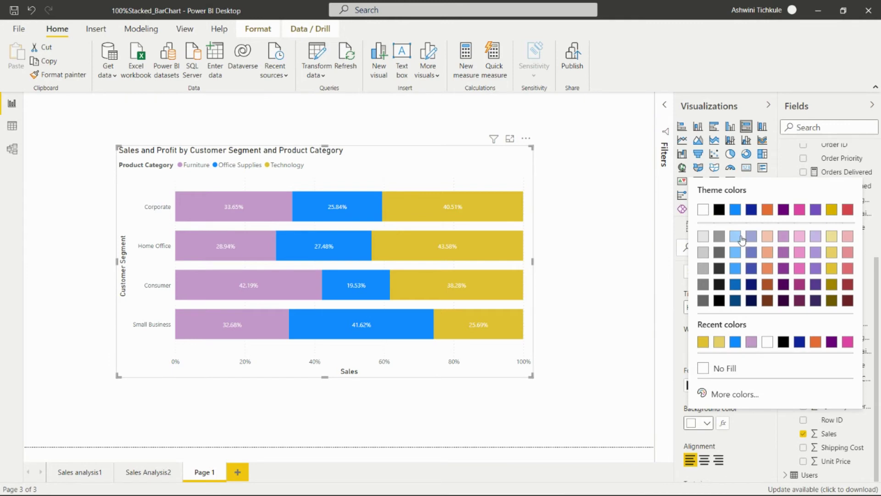
{"action": "left_click", "coordinate": [750, 213]}
{"action": "left_click", "coordinate": [707, 386]}
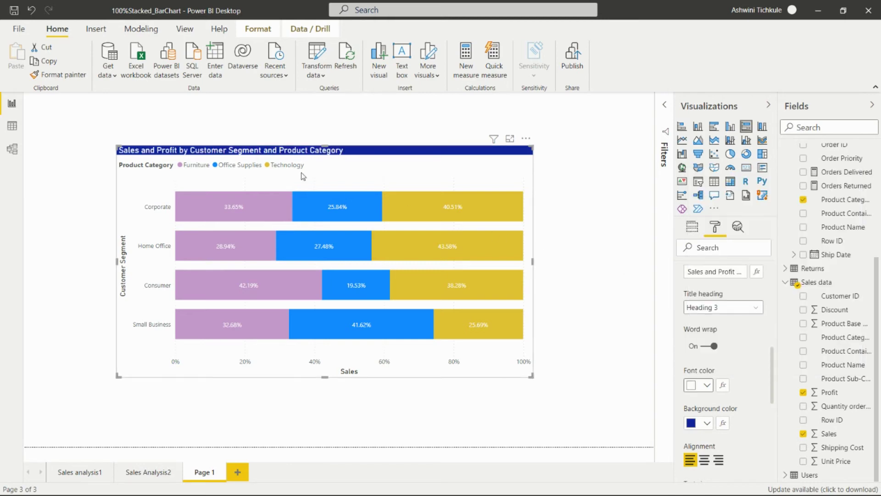
{"action": "left_click", "coordinate": [707, 466]}
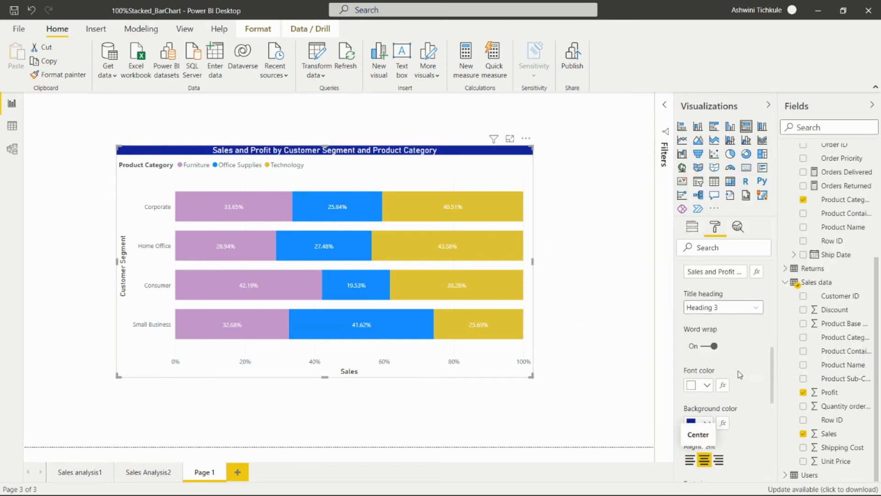
Step: Raise the title text size to 19 pt, keeping the DIN font
{"action": "scroll", "coordinate": [730, 402], "scroll_direction": "down", "scroll_amount": 1}
{"action": "left_click", "coordinate": [715, 437]}
{"action": "left_click", "coordinate": [715, 437]}
{"action": "left_click", "coordinate": [715, 437]}
{"action": "left_click", "coordinate": [715, 437]}
{"action": "left_click", "coordinate": [715, 437]}
{"action": "scroll", "coordinate": [688, 332], "scroll_direction": "down", "scroll_amount": 1}
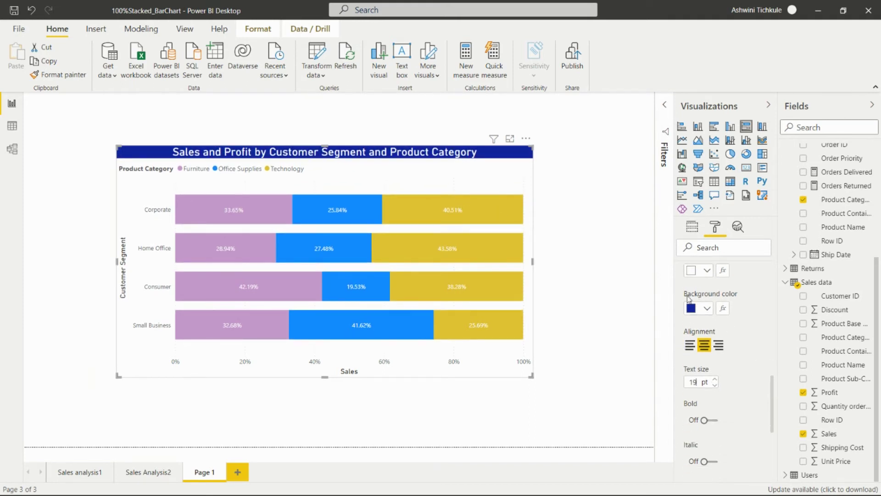
{"action": "scroll", "coordinate": [735, 404], "scroll_direction": "down", "scroll_amount": 3}
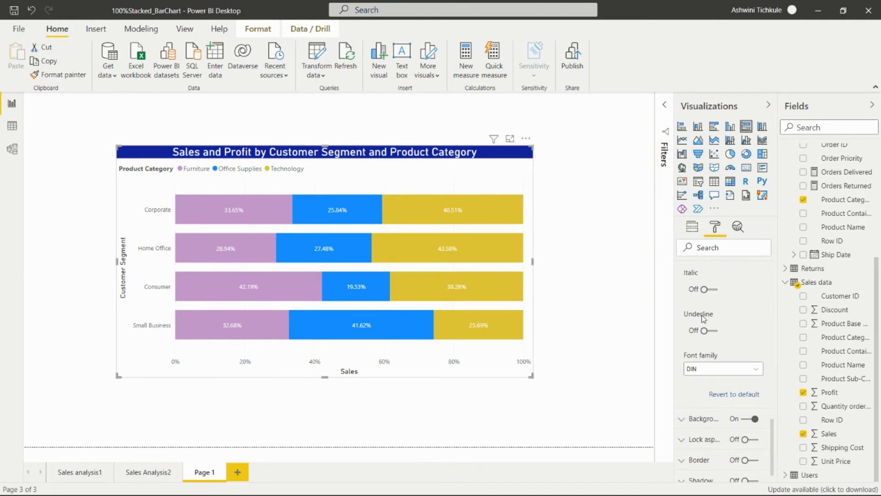
{"action": "scroll", "coordinate": [707, 333], "scroll_direction": "down", "scroll_amount": 1}
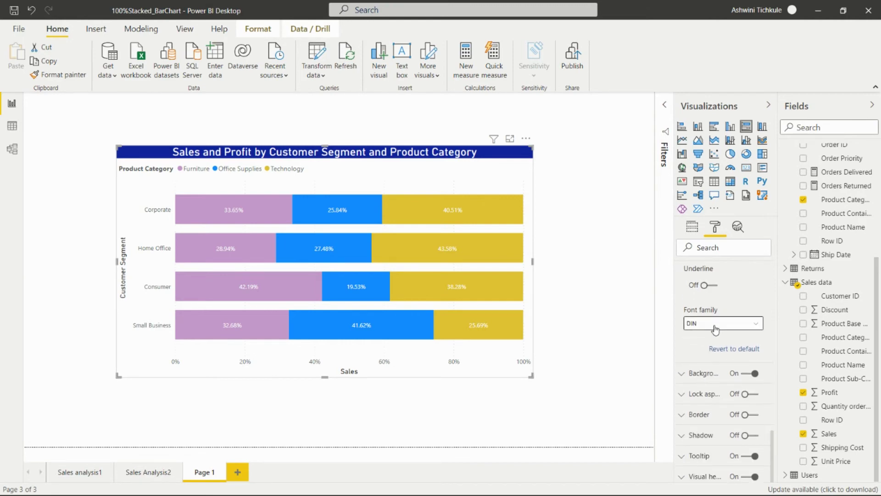
{"action": "left_click", "coordinate": [715, 324]}
{"action": "left_click", "coordinate": [688, 374]}
{"action": "left_click", "coordinate": [689, 374]}
{"action": "scroll", "coordinate": [725, 354], "scroll_direction": "down", "scroll_amount": 1}
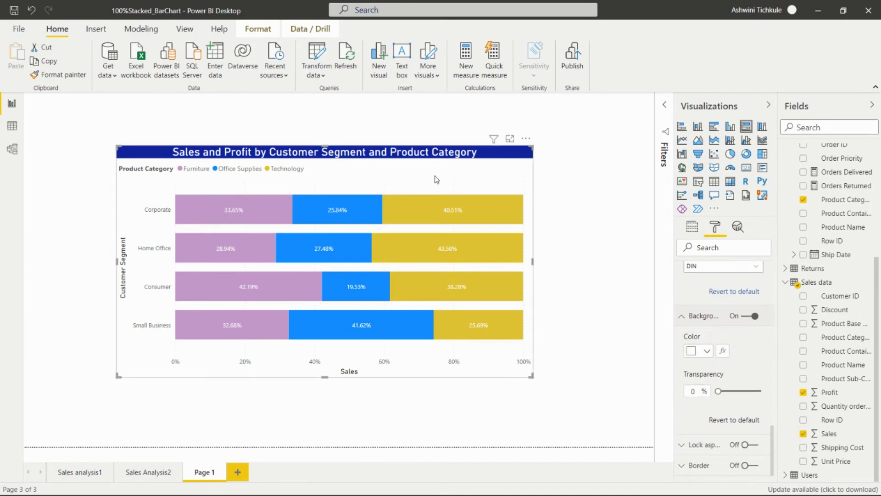
Step: Fill the chart background light grey at 69% transparency
{"action": "left_click", "coordinate": [706, 352]}
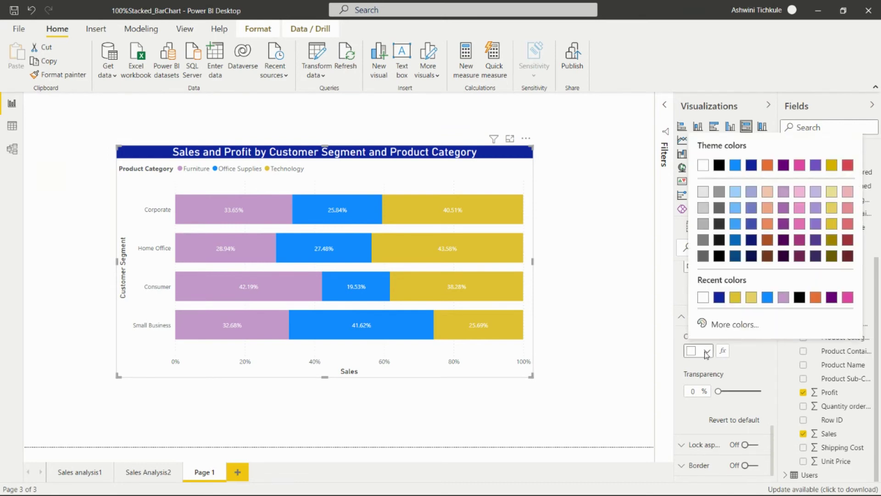
{"action": "left_click", "coordinate": [704, 195]}
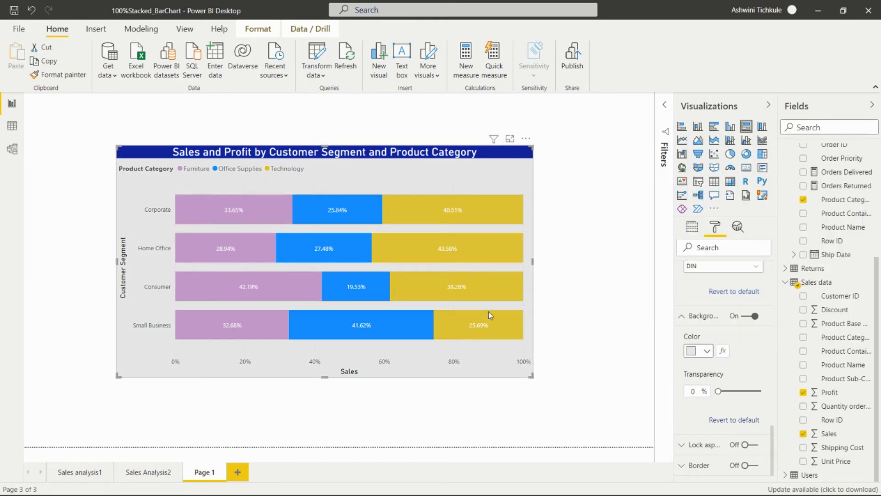
{"action": "left_click_drag", "start_coordinate": [719, 392], "coordinate": [762, 399]}
{"action": "left_click", "coordinate": [749, 393]}
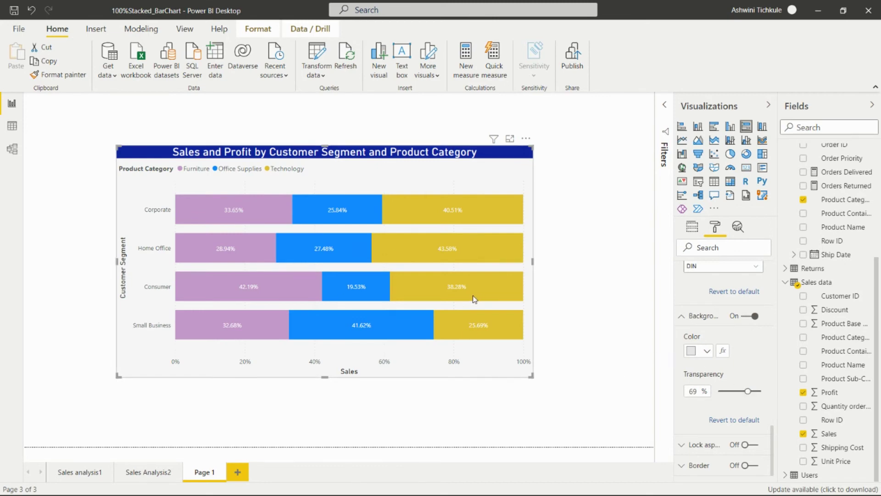
{"action": "left_click", "coordinate": [689, 315]}
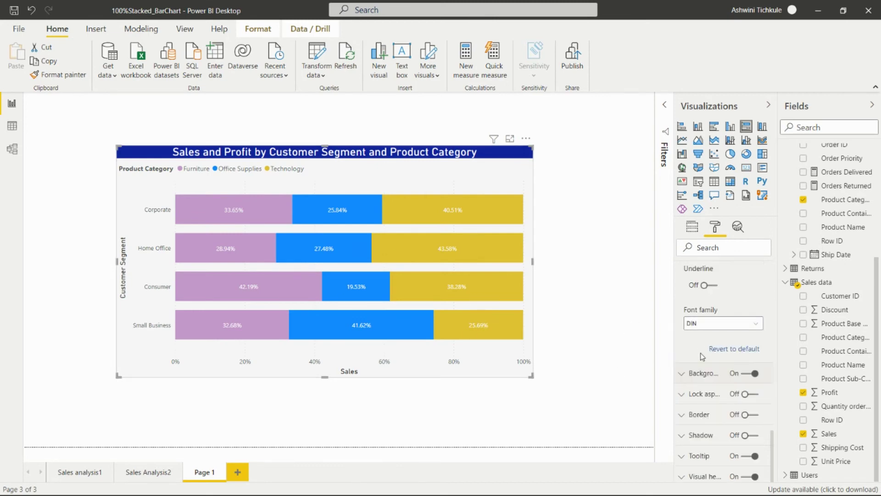
Step: Turn on the chart border and an outside drop shadow with the Bottom right preset
{"action": "left_click", "coordinate": [745, 415]}
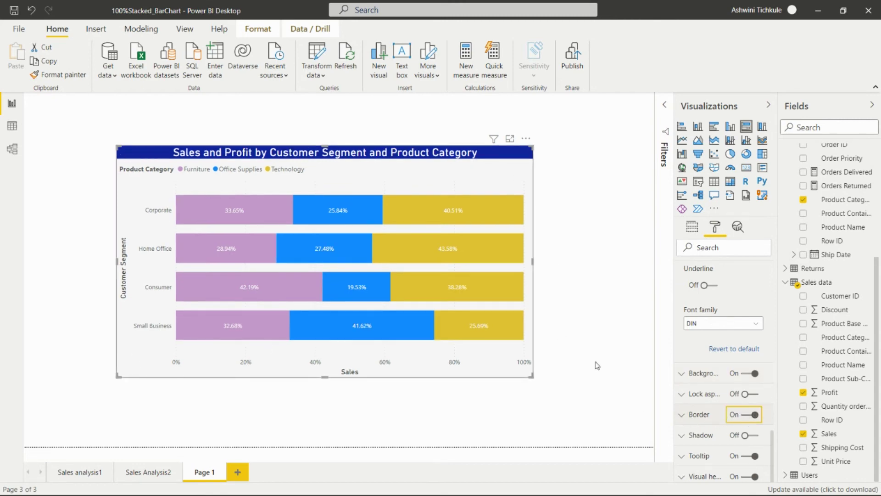
{"action": "left_click", "coordinate": [702, 435]}
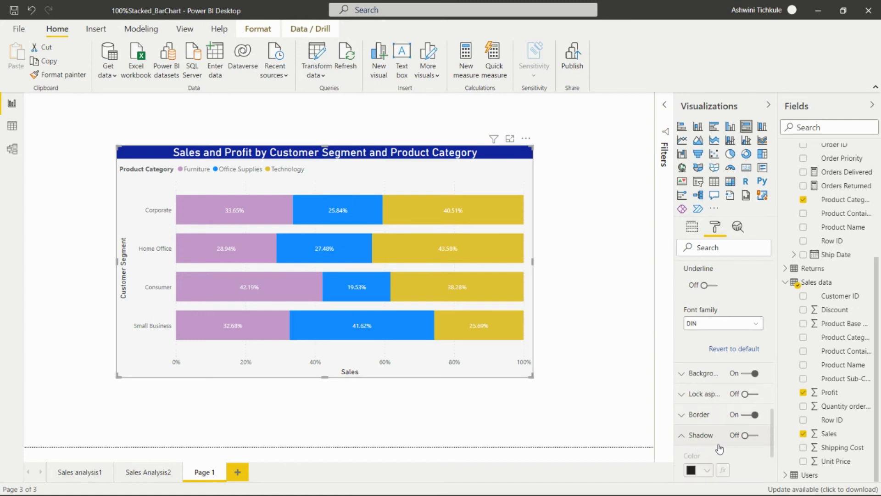
{"action": "left_click", "coordinate": [745, 435]}
{"action": "scroll", "coordinate": [692, 384], "scroll_direction": "down", "scroll_amount": 3}
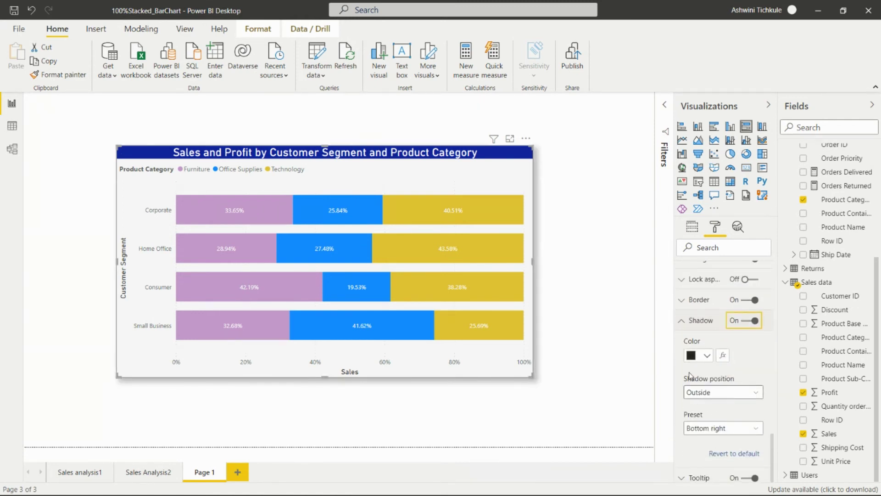
{"action": "scroll", "coordinate": [706, 368], "scroll_direction": "down", "scroll_amount": 1}
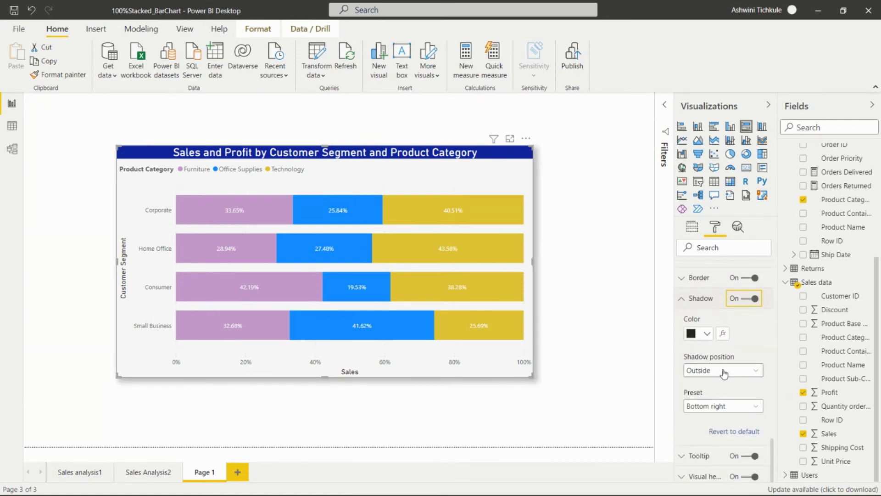
{"action": "left_click", "coordinate": [724, 372]}
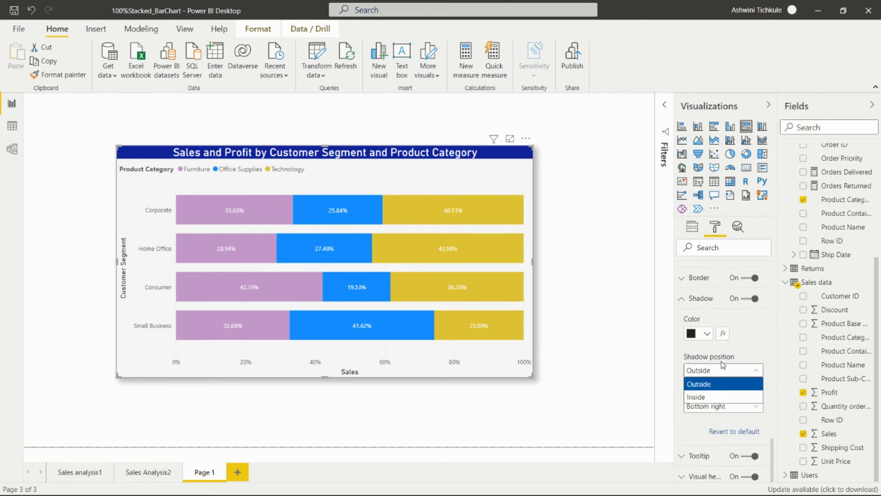
{"action": "left_click", "coordinate": [755, 350]}
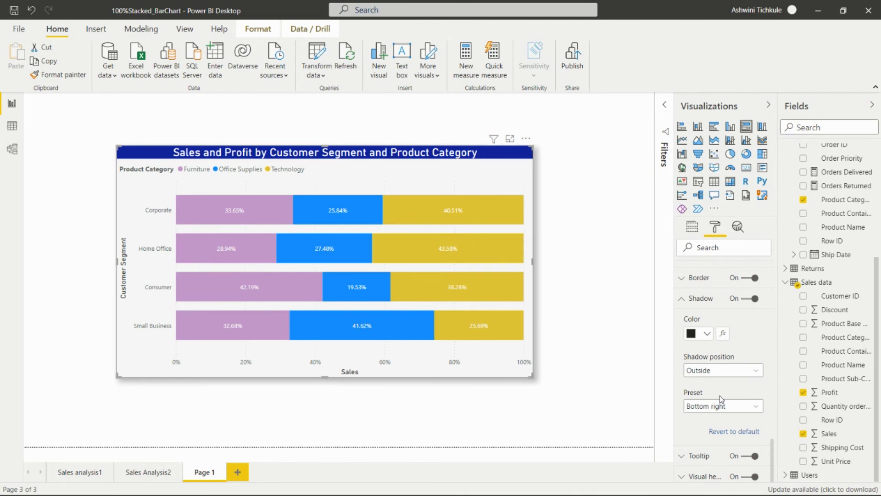
{"action": "left_click", "coordinate": [722, 408]}
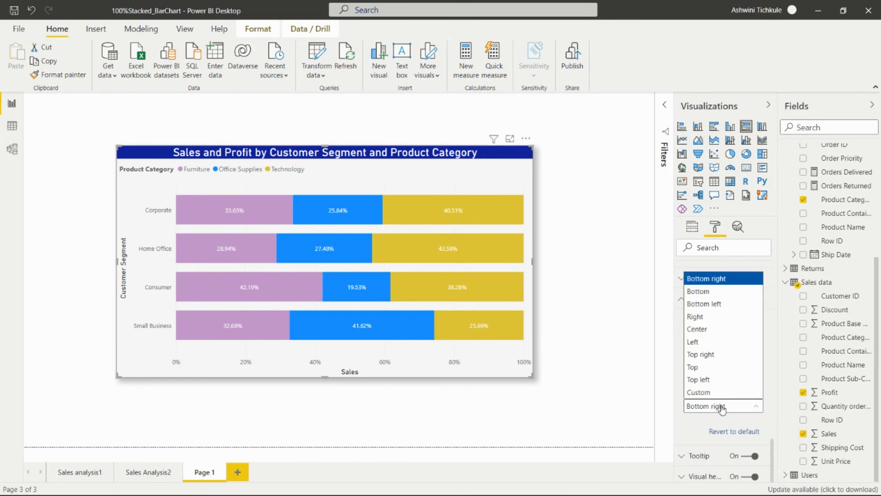
{"action": "left_click", "coordinate": [723, 406]}
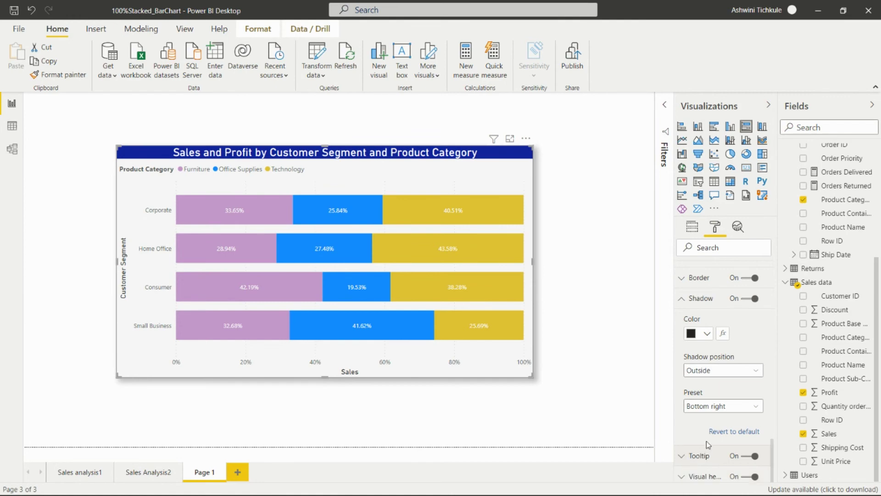
{"action": "left_click", "coordinate": [686, 478]}
{"action": "scroll", "coordinate": [720, 318], "scroll_direction": "down", "scroll_amount": 5}
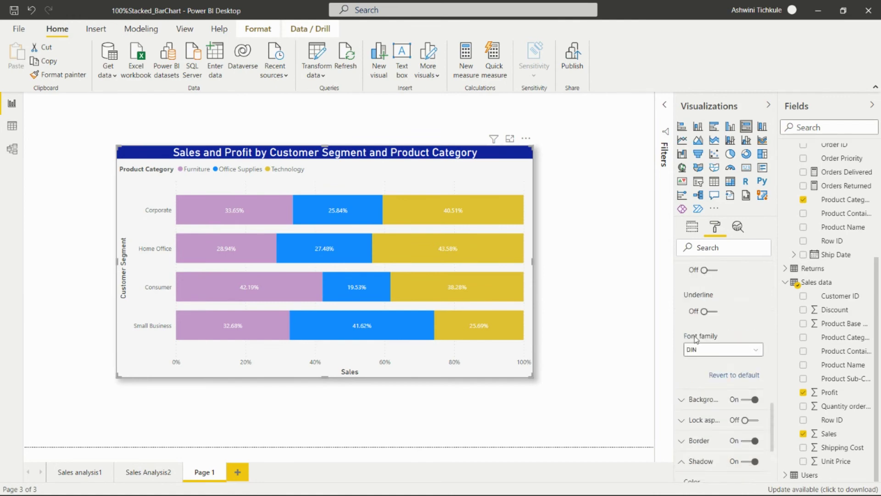
{"action": "scroll", "coordinate": [720, 318], "scroll_direction": "up", "scroll_amount": 8}
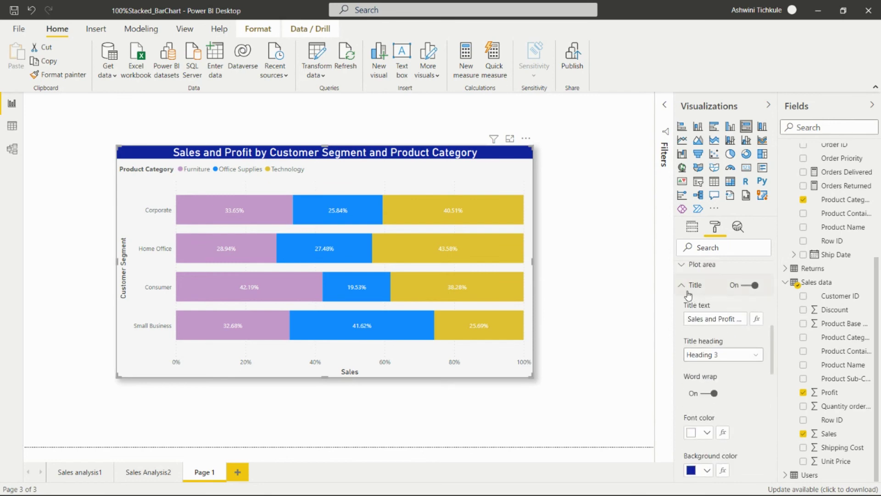
{"action": "left_click", "coordinate": [682, 368]}
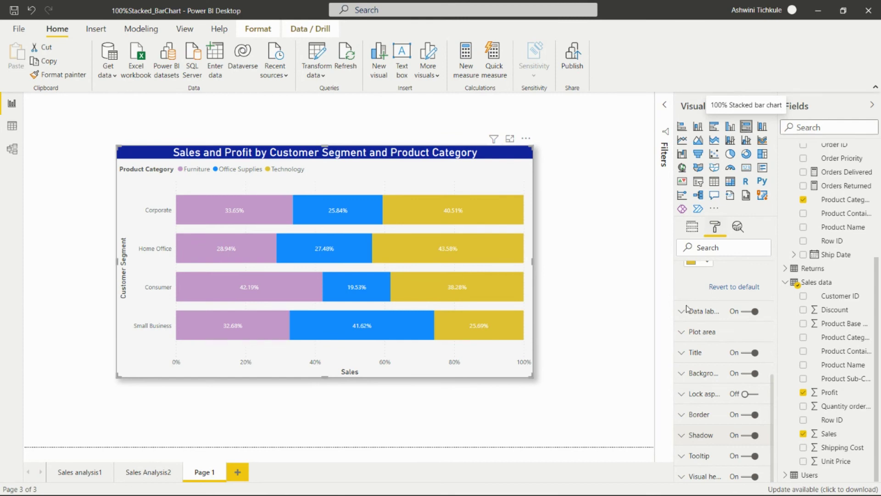
{"action": "scroll", "coordinate": [709, 353], "scroll_direction": "up", "scroll_amount": 3}
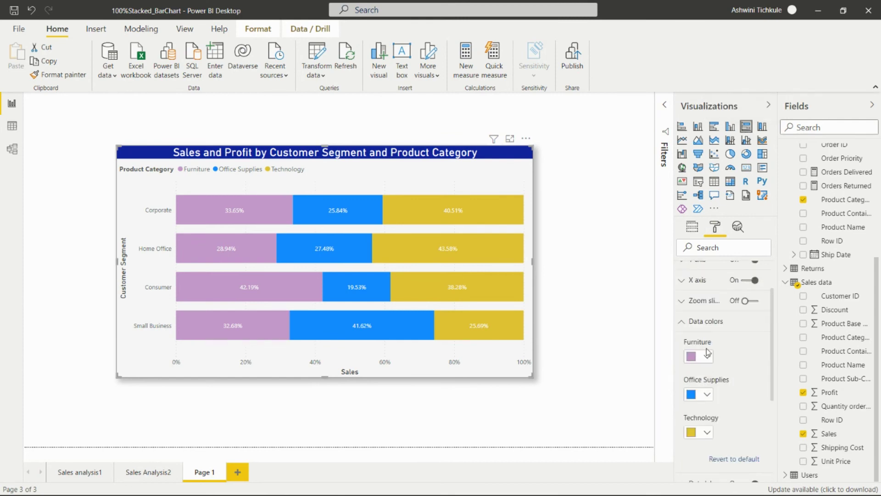
{"action": "left_click", "coordinate": [682, 321]}
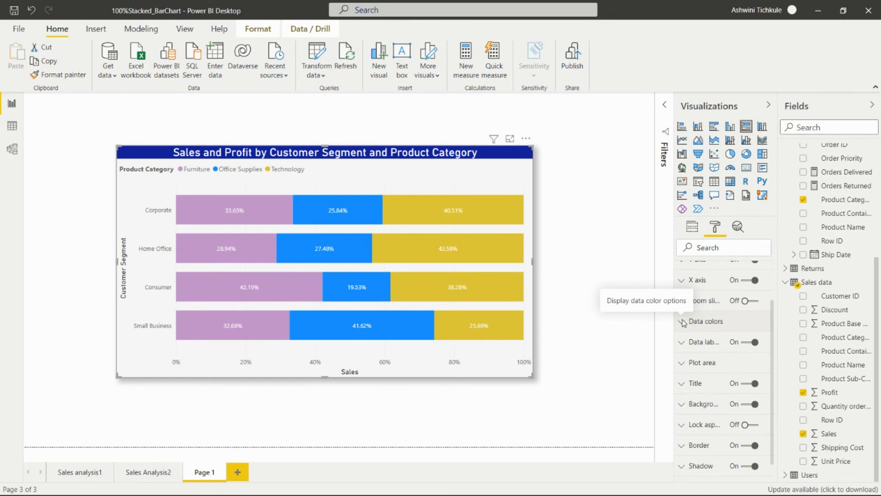